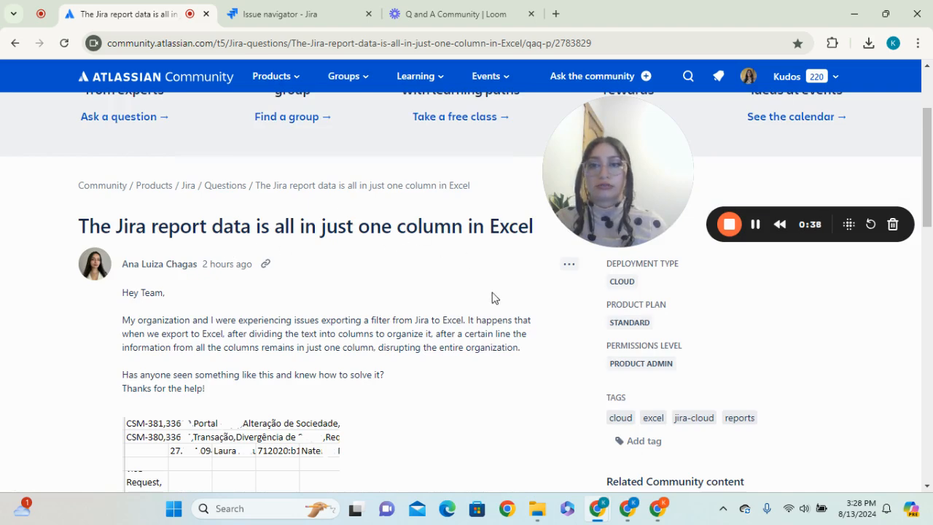
# - Read the community question about exported Jira report data ending up in a single Excel column, including its sample image
pyautogui.scroll(-1, 489, 296)
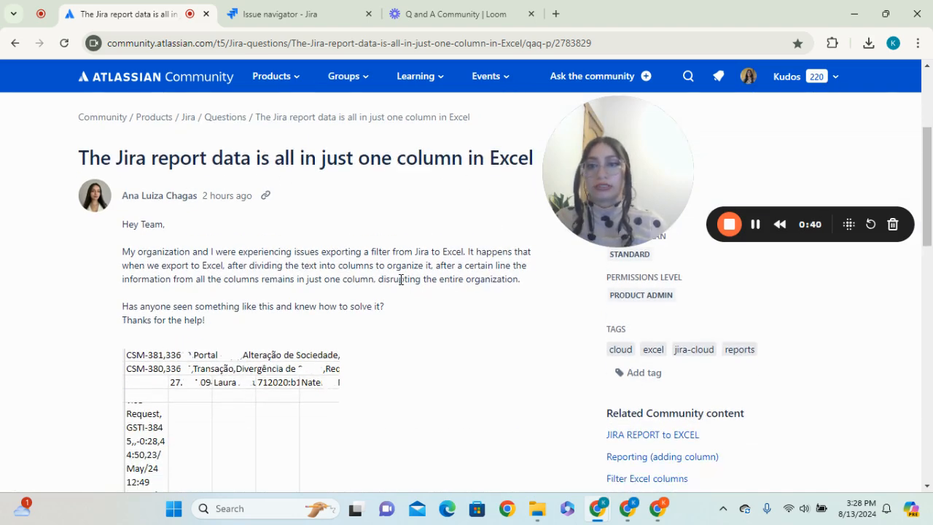
pyautogui.scroll(-1, 427, 296)
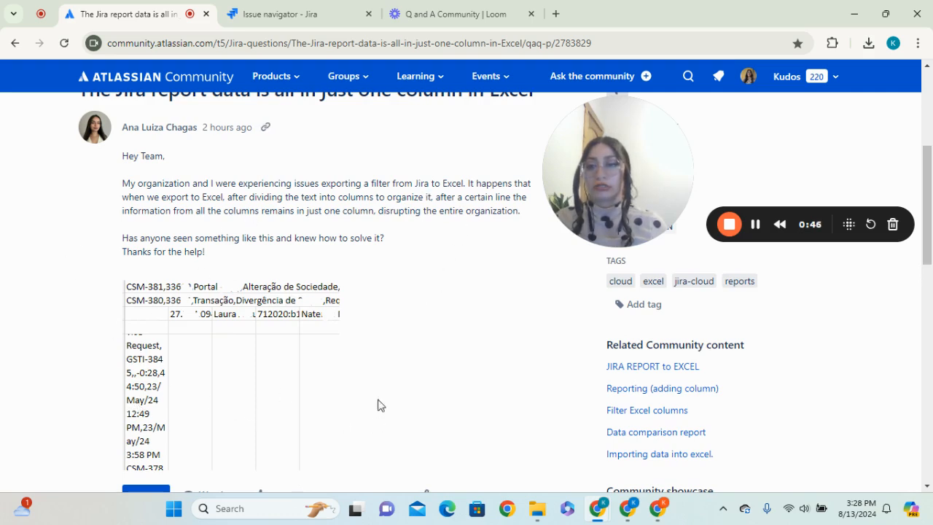
pyautogui.scroll(-1, 398, 362)
pyautogui.scroll(1, 414, 358)
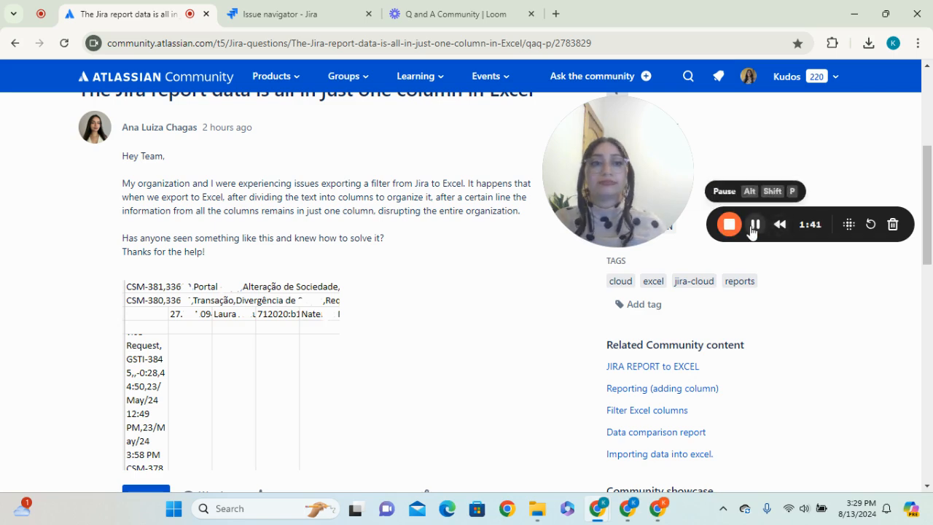
pyautogui.moveTo(611, 225)
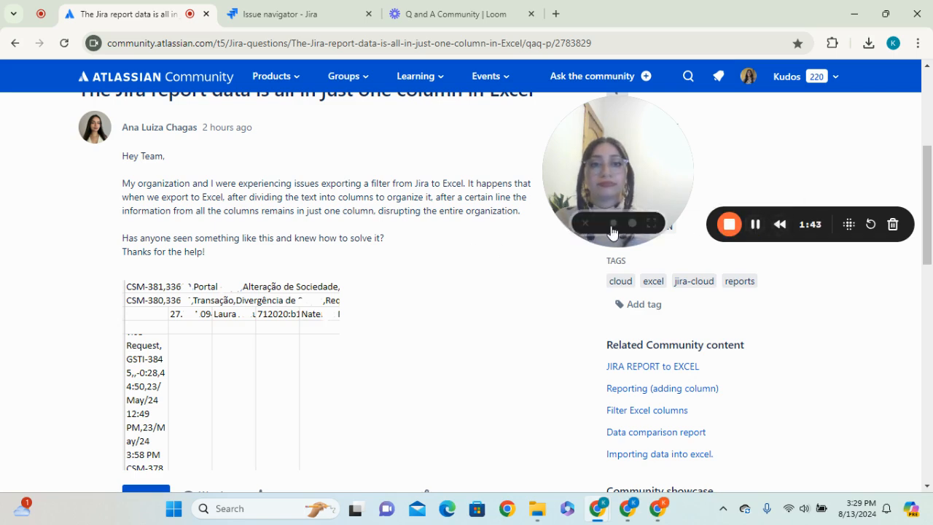
pyautogui.click(584, 223)
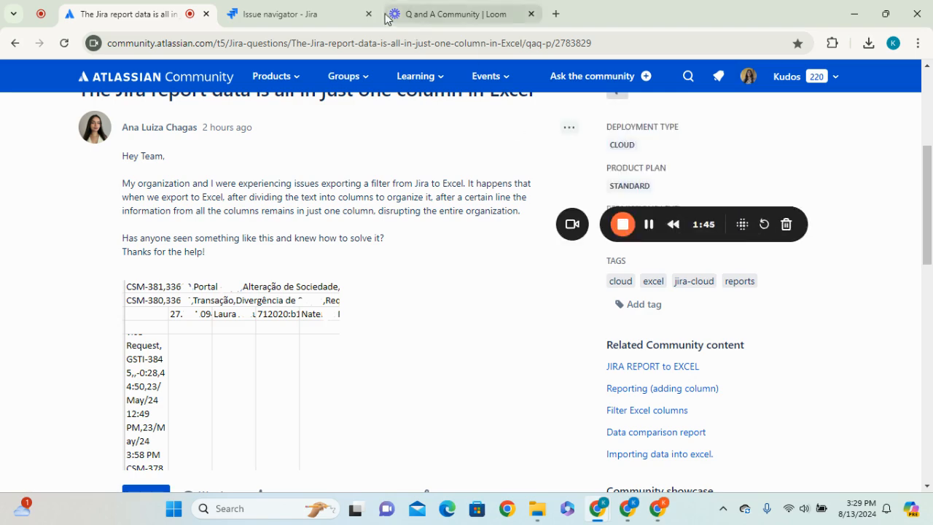
# - Switch to the Jira issue navigator and review all columns of the Development 2.0 issue list
pyautogui.click(346, 6)
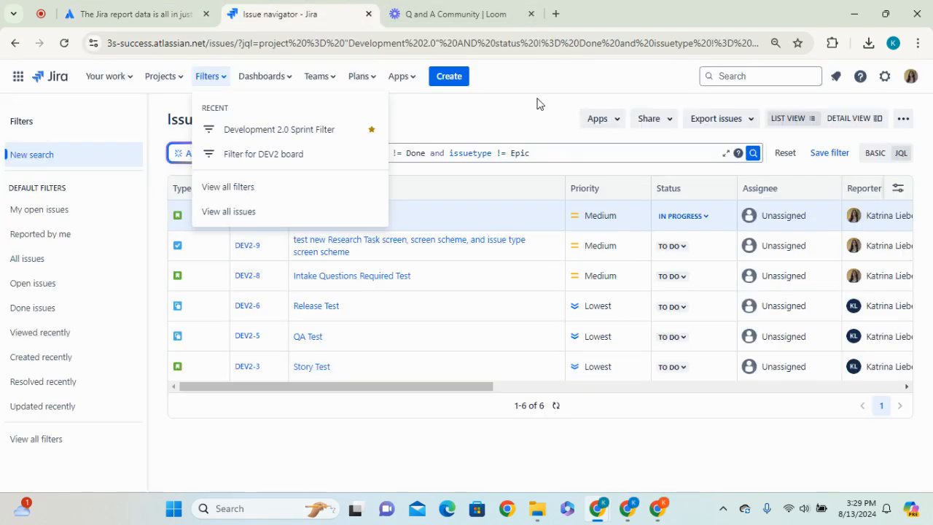
pyautogui.click(386, 115)
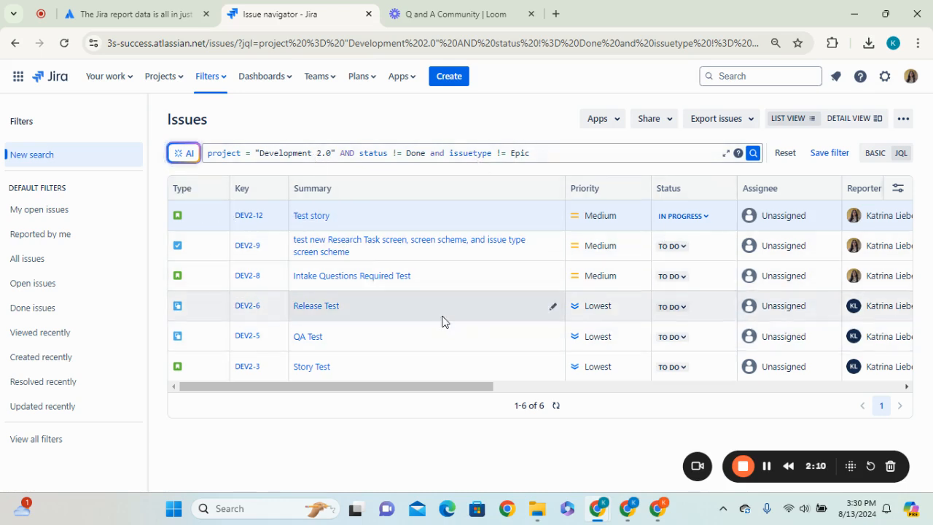
pyautogui.moveTo(339, 392); pyautogui.dragTo(807, 394)
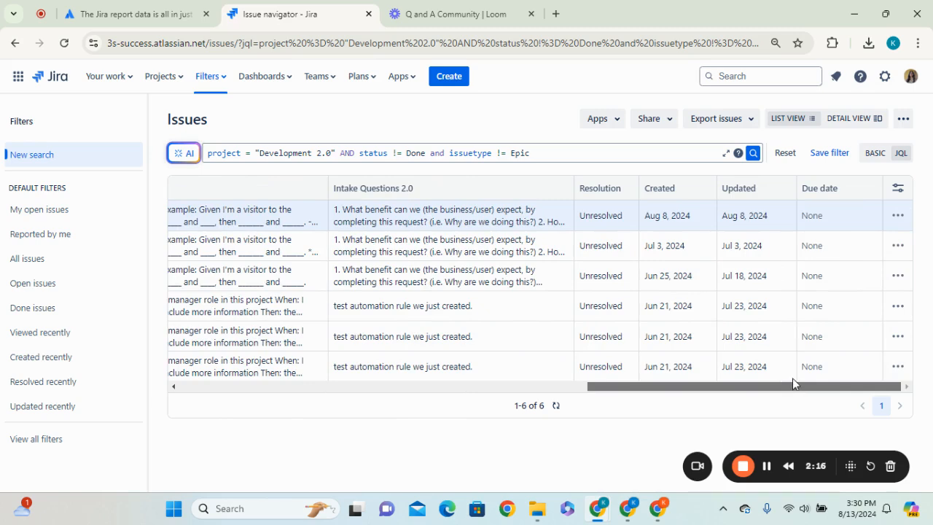
pyautogui.moveTo(770, 374); pyautogui.dragTo(276, 351)
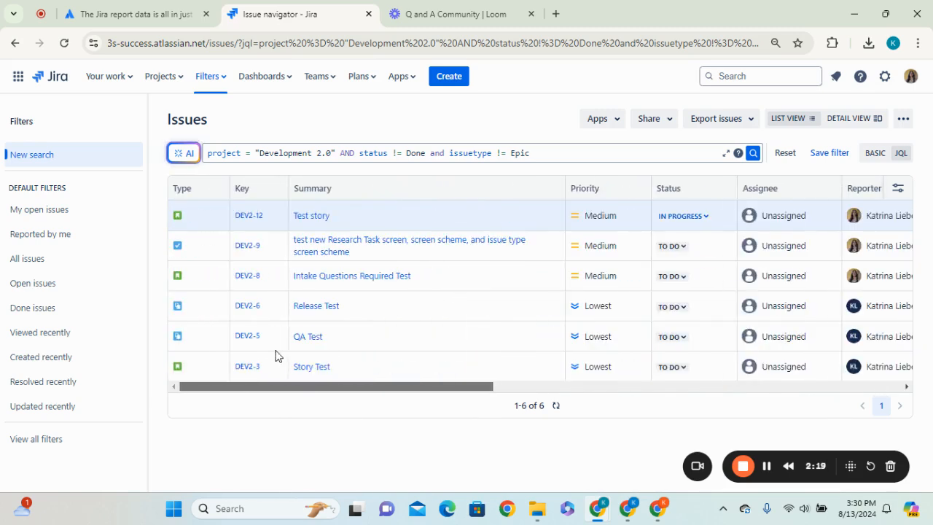
# - Remove the Intake Questions 2.0 and Resolution columns from the issue list and place the Status column before Priority
pyautogui.click(896, 190)
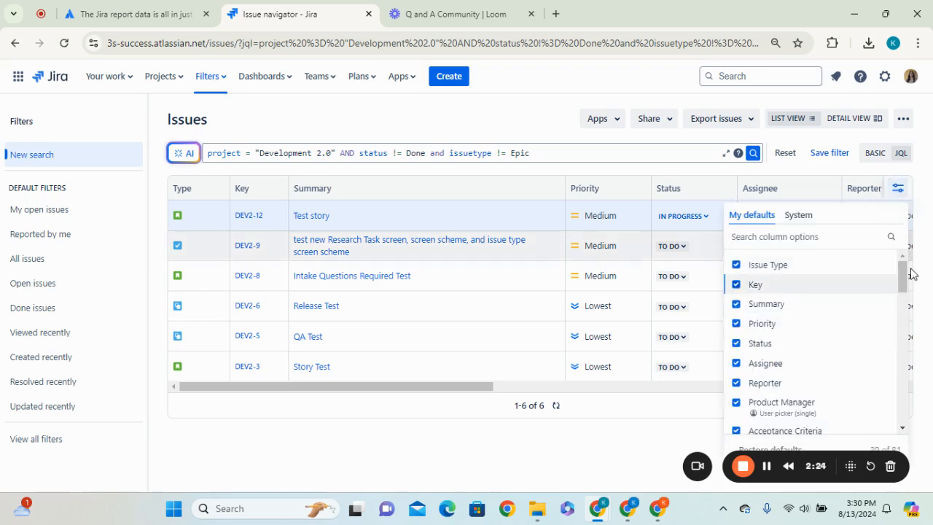
pyautogui.moveTo(903, 274); pyautogui.dragTo(904, 292)
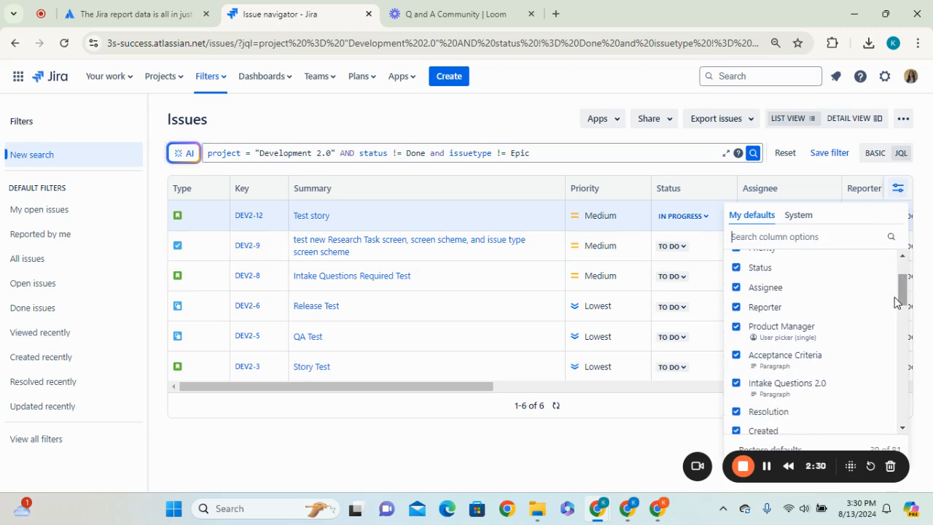
pyautogui.click(741, 390)
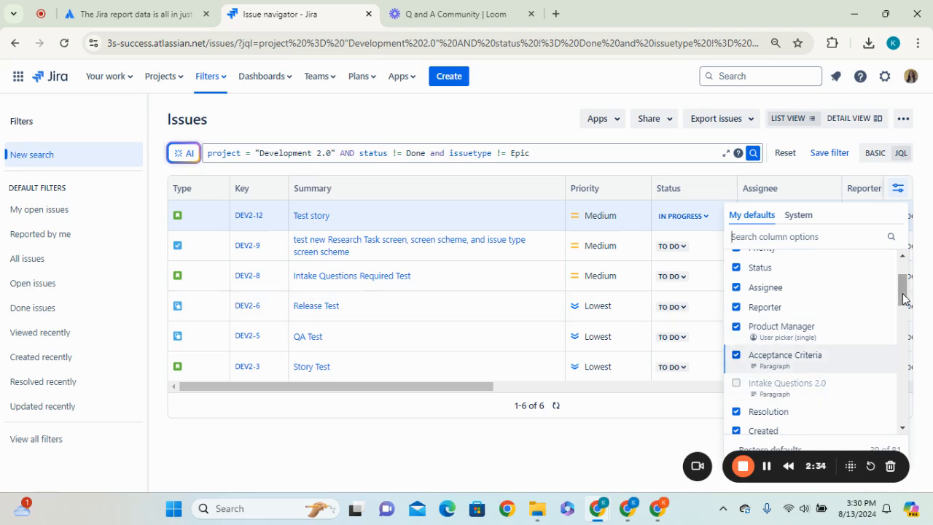
pyautogui.scroll(-3, 902, 299)
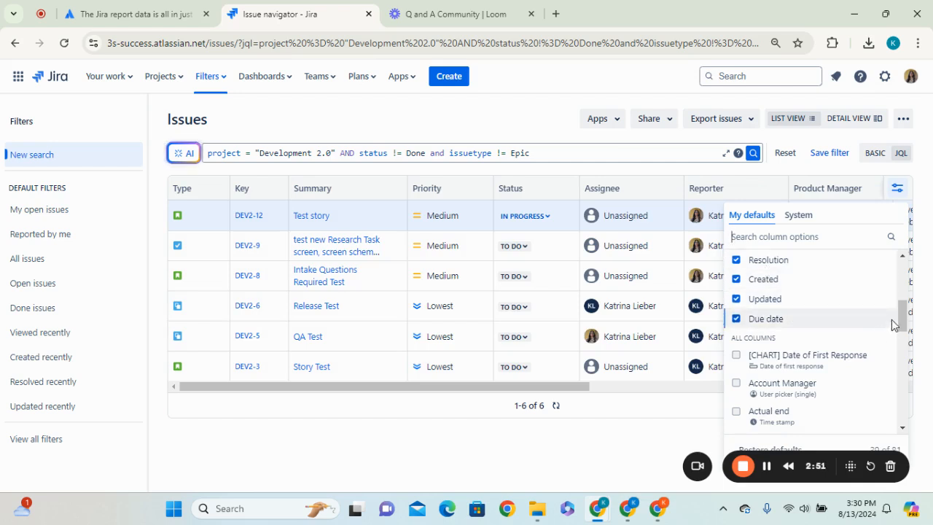
pyautogui.click(738, 260)
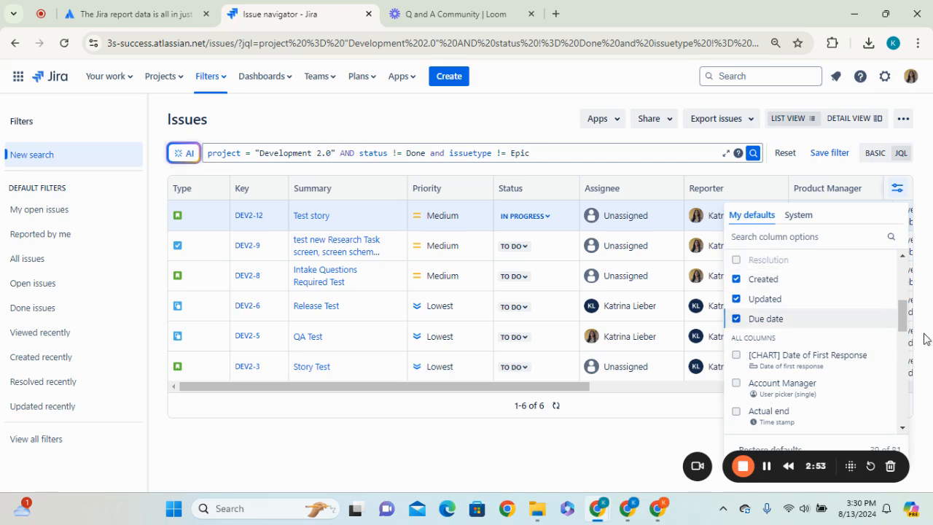
pyautogui.moveTo(904, 320); pyautogui.dragTo(898, 243)
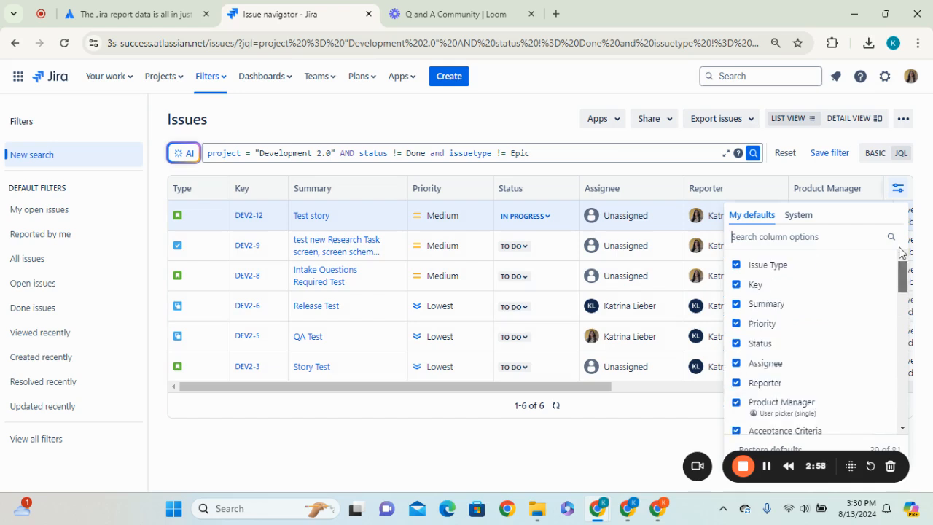
pyautogui.click(629, 421)
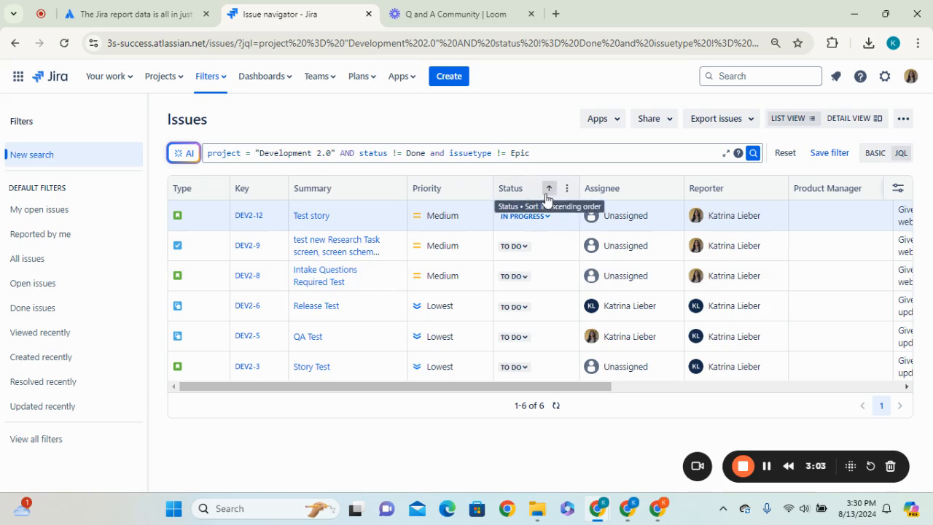
pyautogui.moveTo(505, 188); pyautogui.dragTo(431, 195)
# - Find the Story Points field among the column options and add it to the issue list
pyautogui.moveTo(441, 394); pyautogui.dragTo(762, 416)
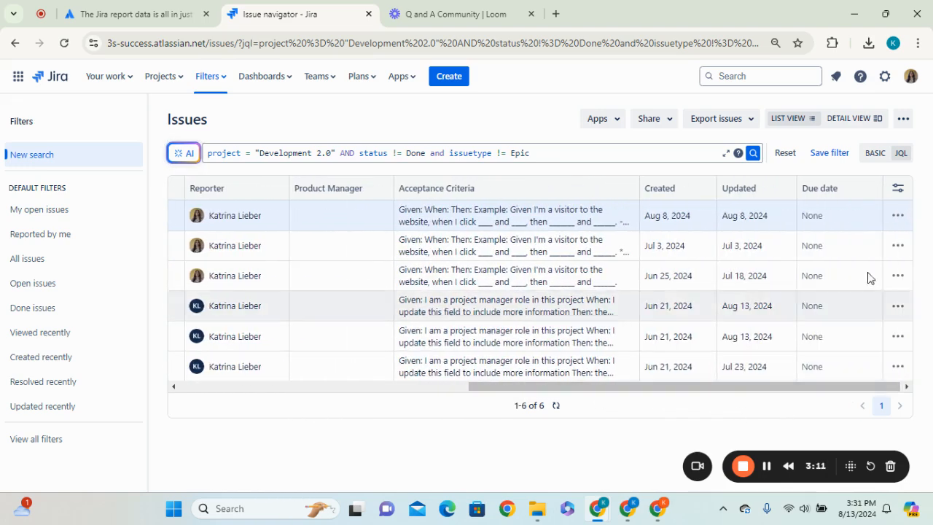
pyautogui.click(902, 188)
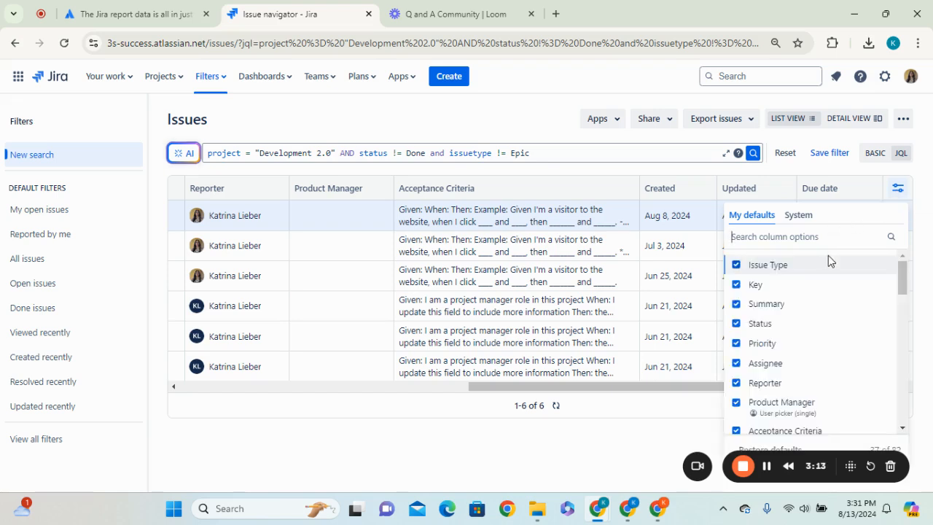
pyautogui.write('story')
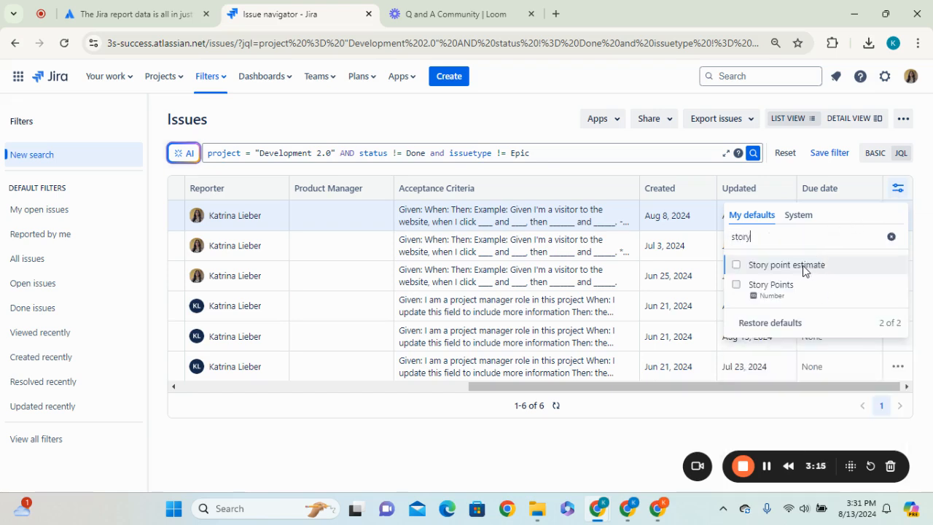
pyautogui.click(770, 295)
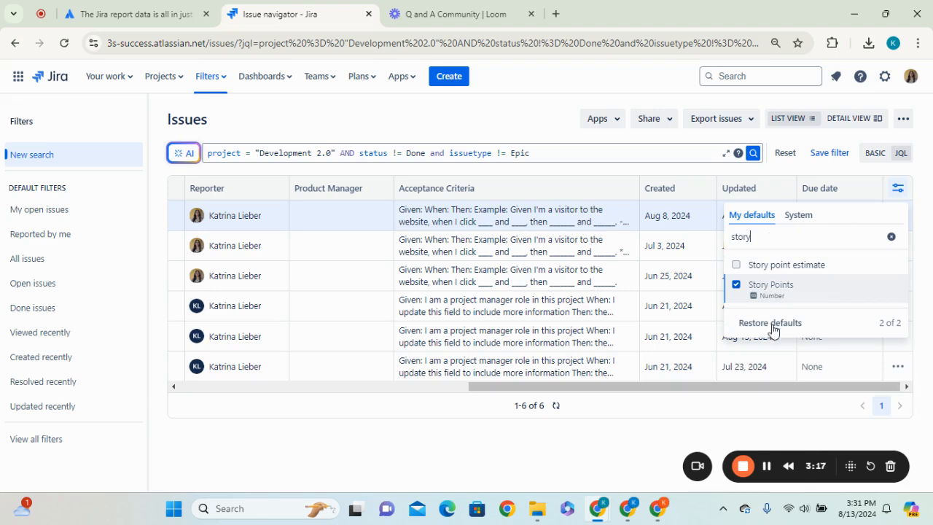
pyautogui.click(758, 420)
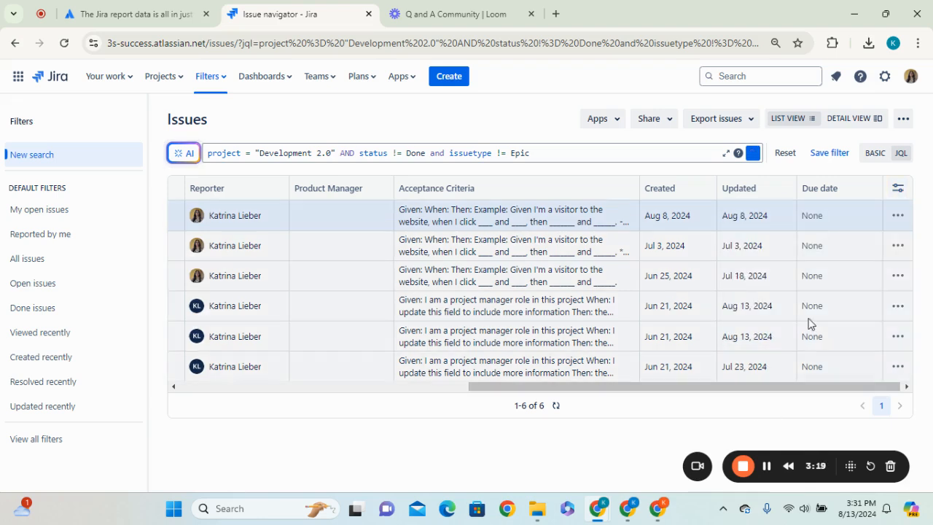
# - Move the Story Points column between the Assignee and Reporter columns
pyautogui.moveTo(795, 385); pyautogui.dragTo(857, 387)
pyautogui.moveTo(828, 188); pyautogui.dragTo(246, 206)
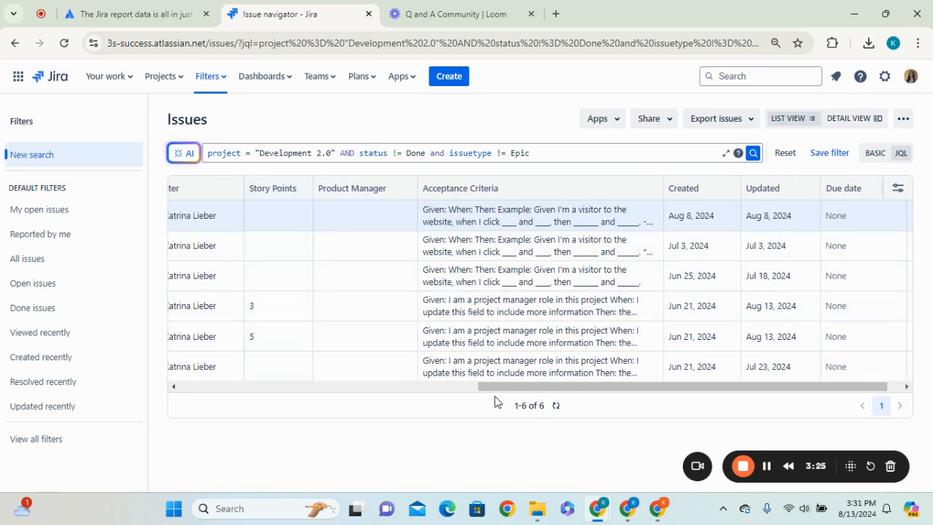
pyautogui.moveTo(548, 389); pyautogui.dragTo(372, 421)
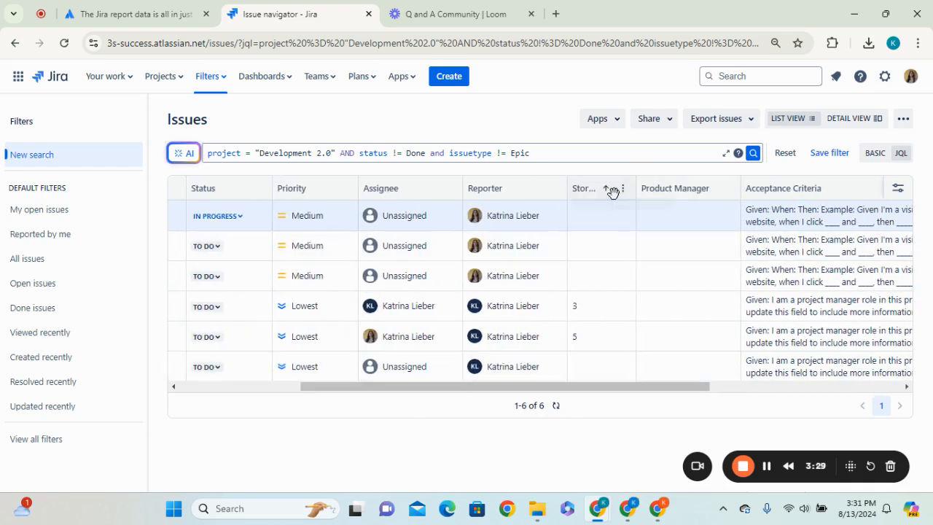
pyautogui.moveTo(611, 191); pyautogui.dragTo(483, 386)
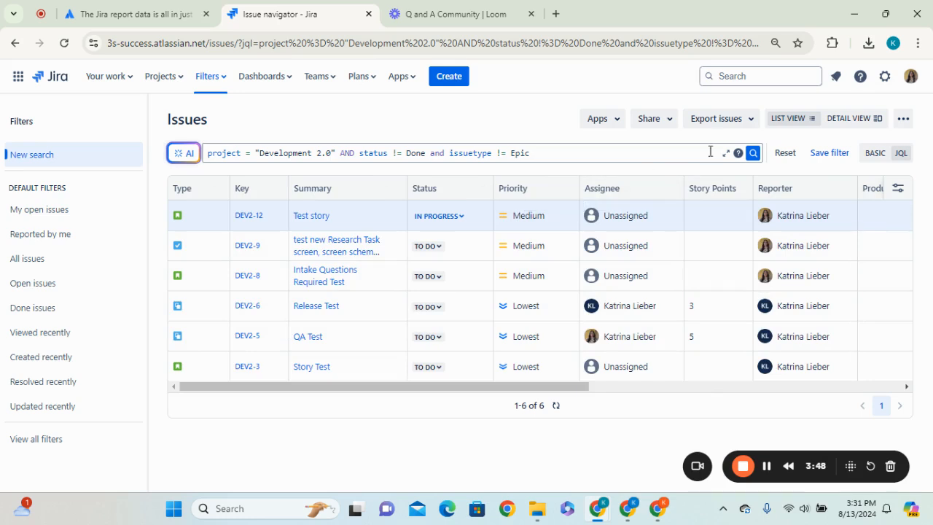
# - Export the filtered issues with the default columns, once as CSV and once as Excel CSV
pyautogui.click(746, 130)
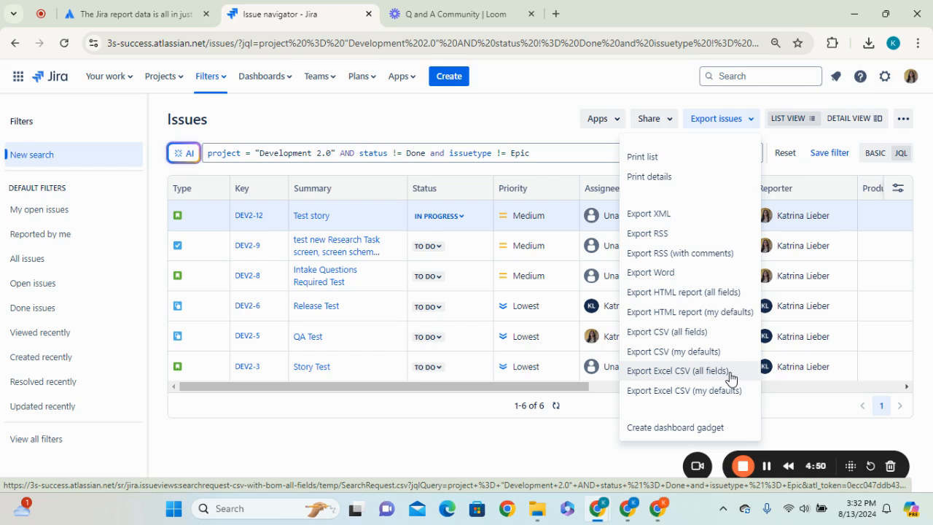
pyautogui.click(698, 356)
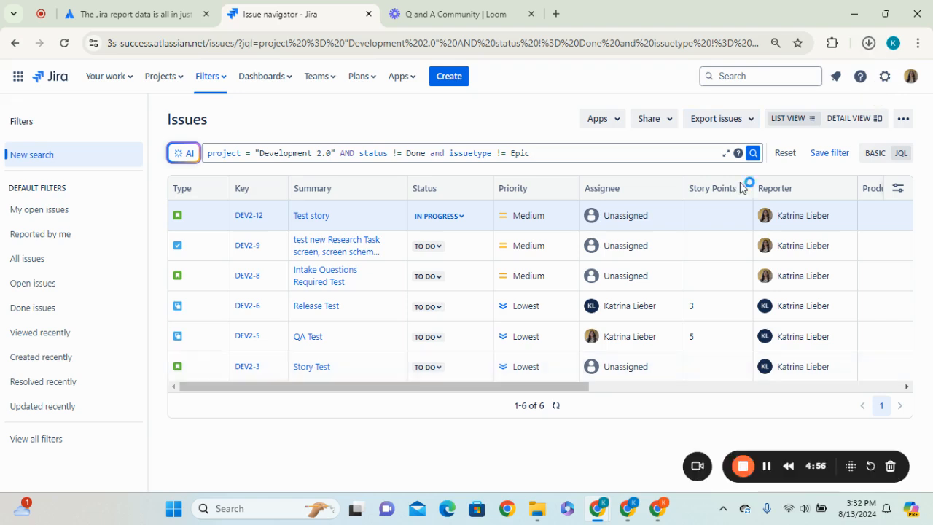
pyautogui.click(747, 131)
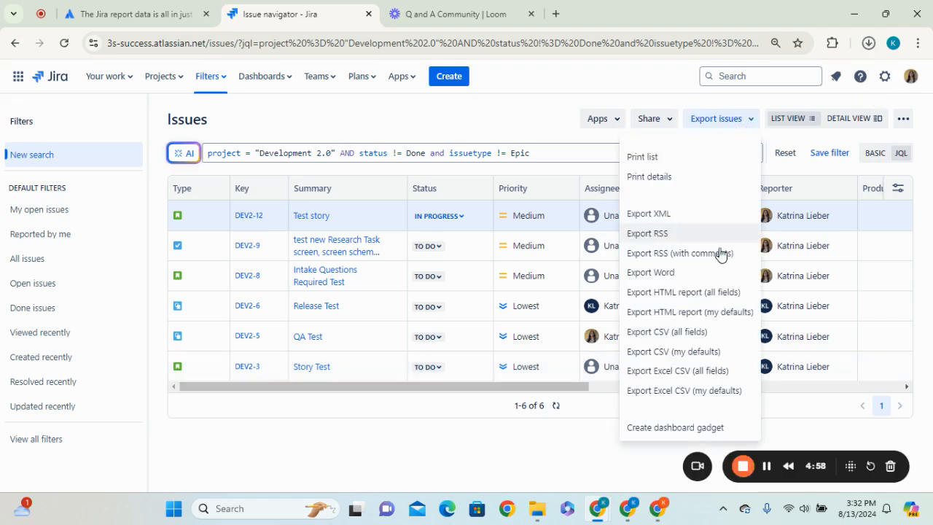
pyautogui.click(716, 403)
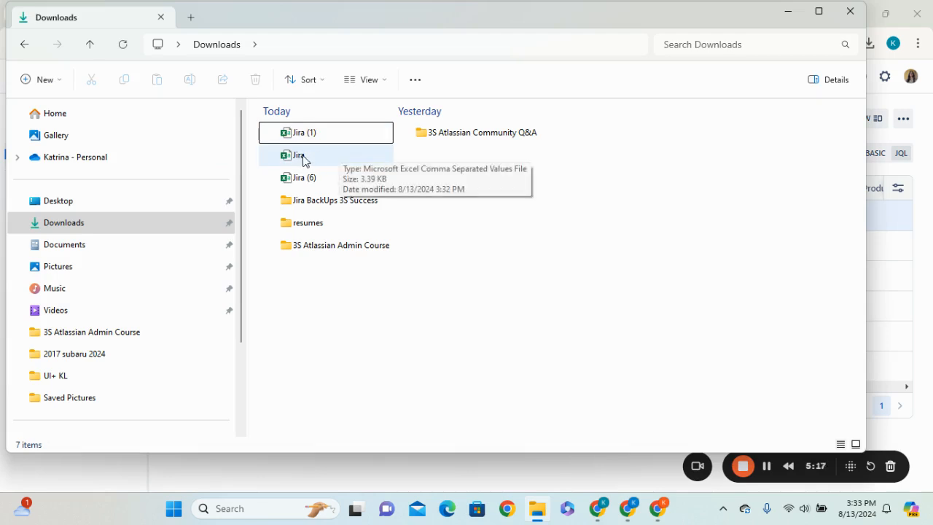
# - Check the exported files Jira and Jira (1) in the Downloads folder
pyautogui.click(337, 132)
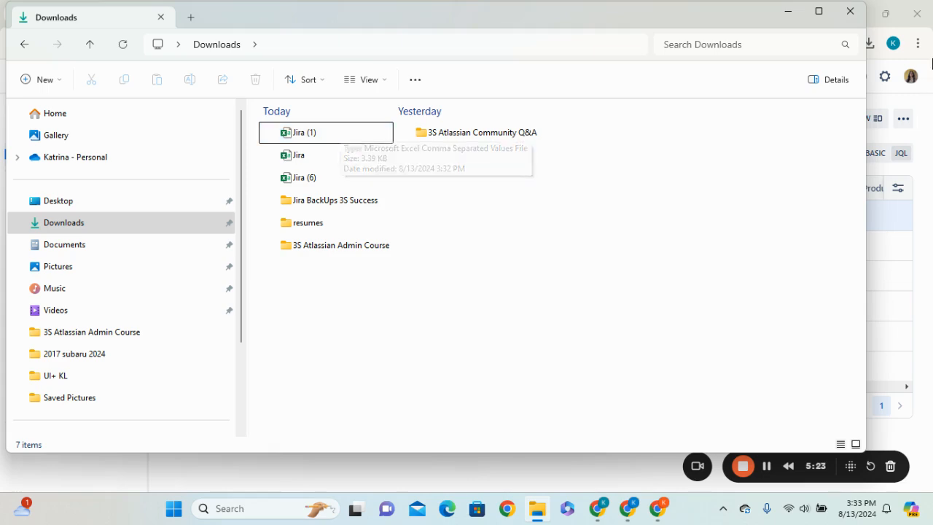
pyautogui.click(788, 12)
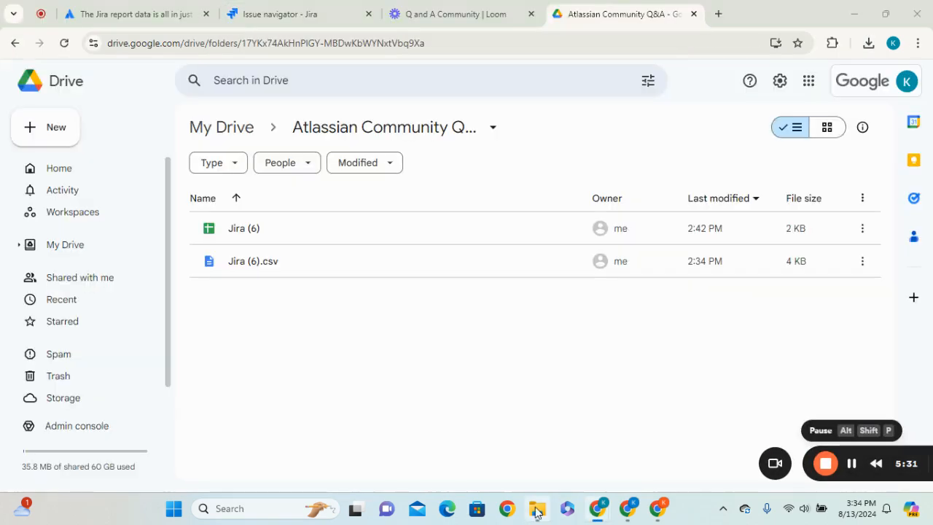
pyautogui.click(538, 509)
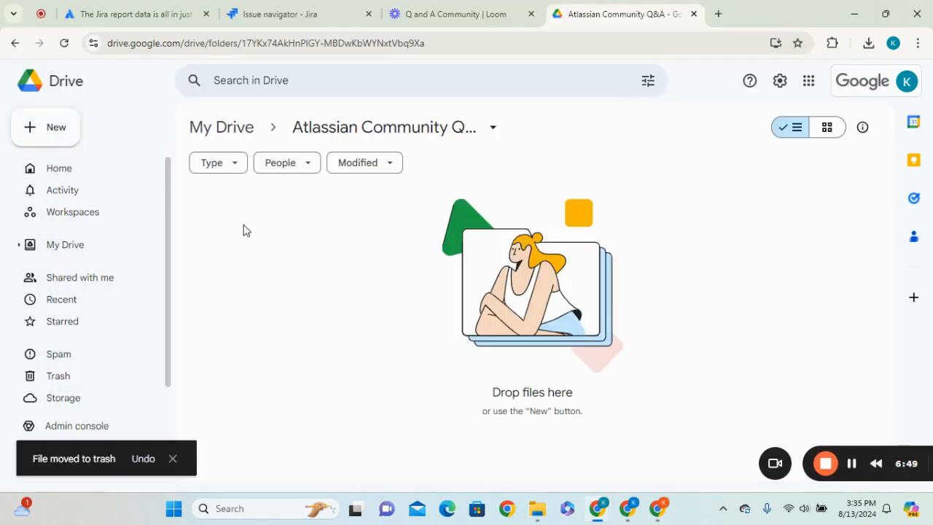
# - Upload the Jira CSV file from Downloads to the Atlassian Community Q&A folder in Google Drive
pyautogui.rightClick(420, 243)
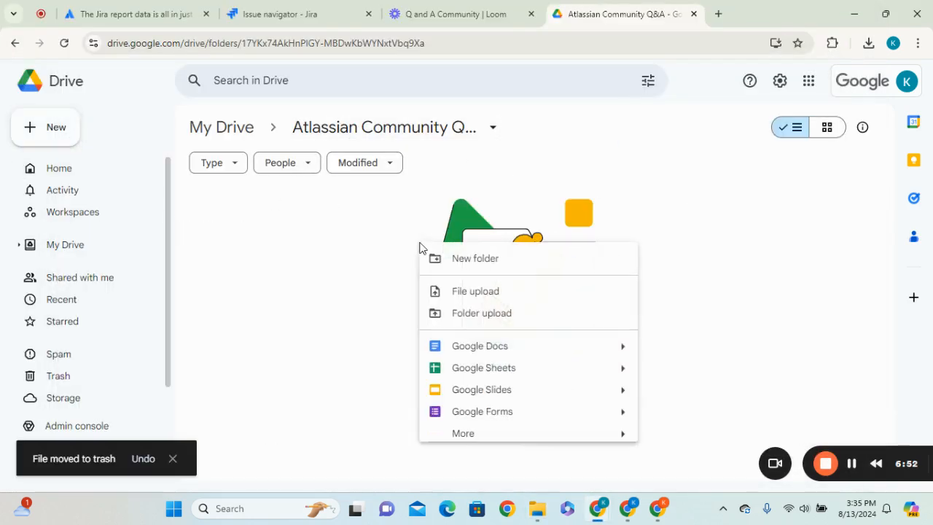
pyautogui.click(479, 292)
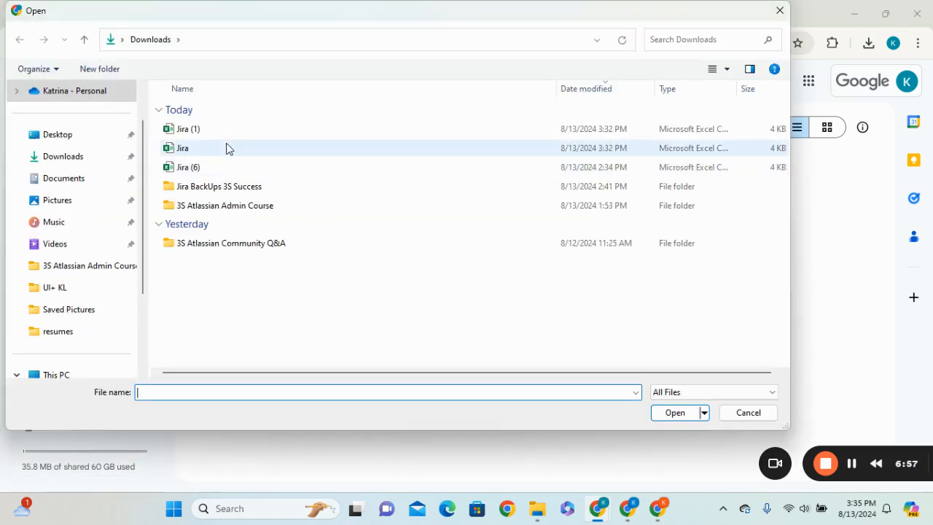
pyautogui.click(228, 148)
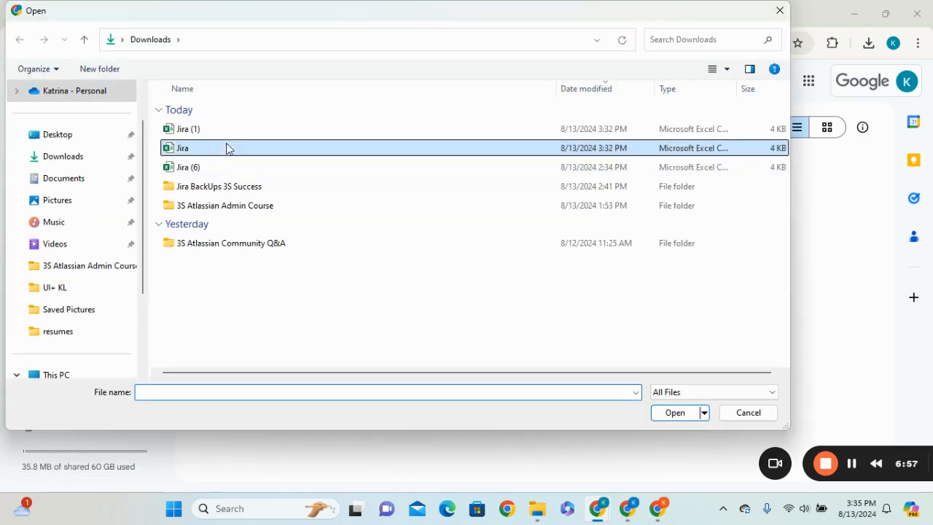
pyautogui.click(660, 414)
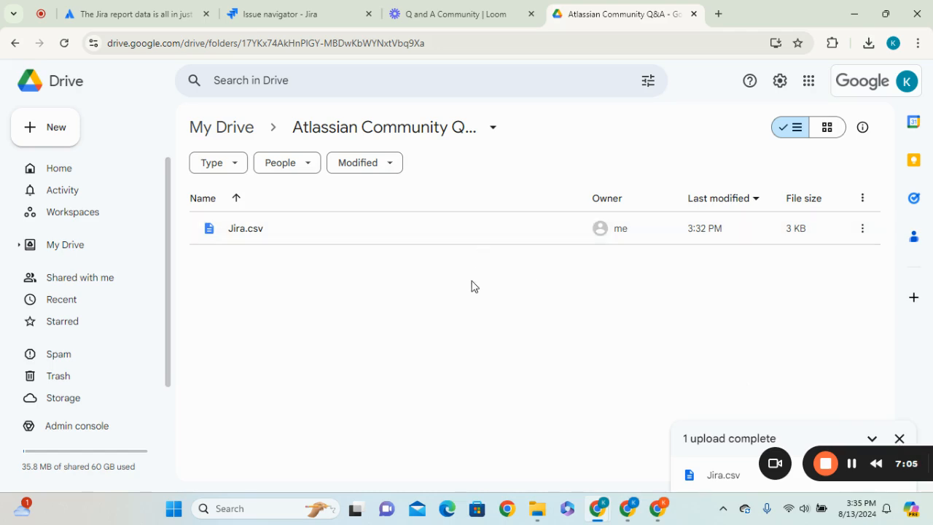
# - Open the uploaded Jira.csv with Google Sheets and name the spreadsheet Jira CSV export
pyautogui.rightClick(255, 235)
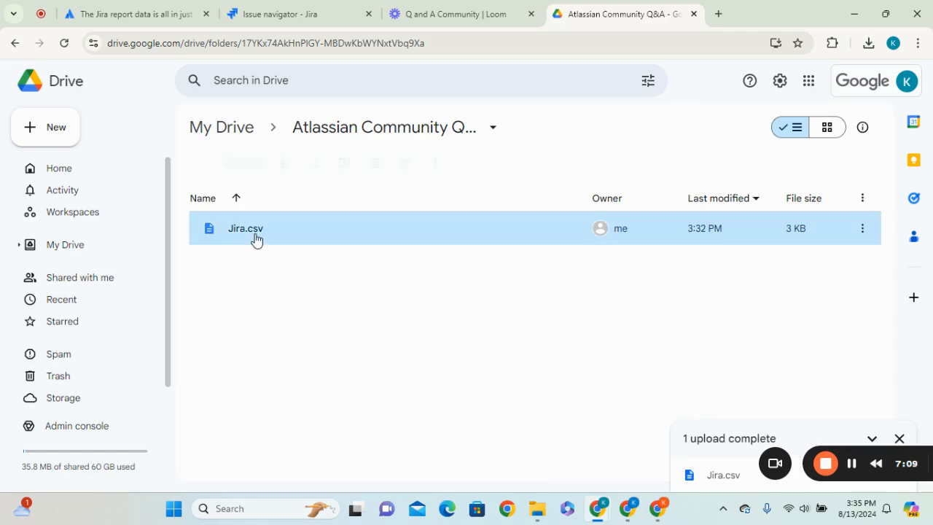
pyautogui.moveTo(306, 261)
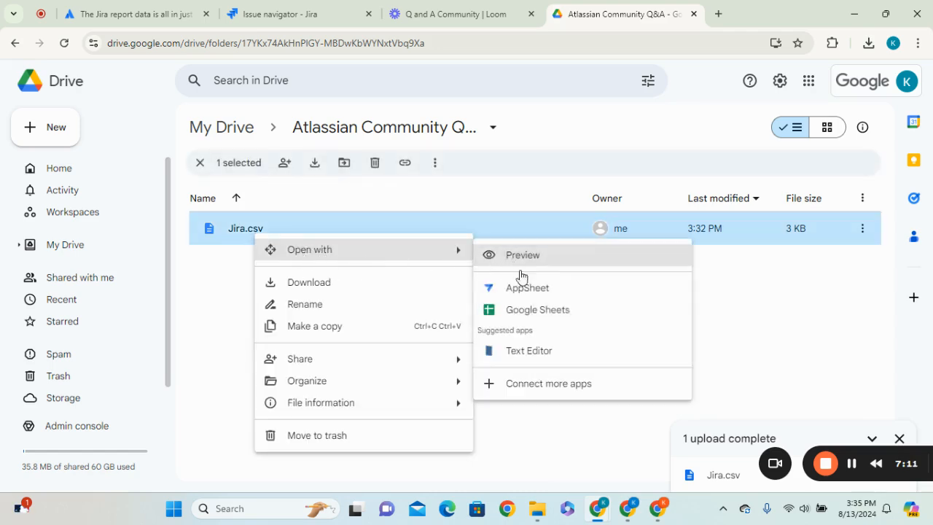
pyautogui.click(543, 309)
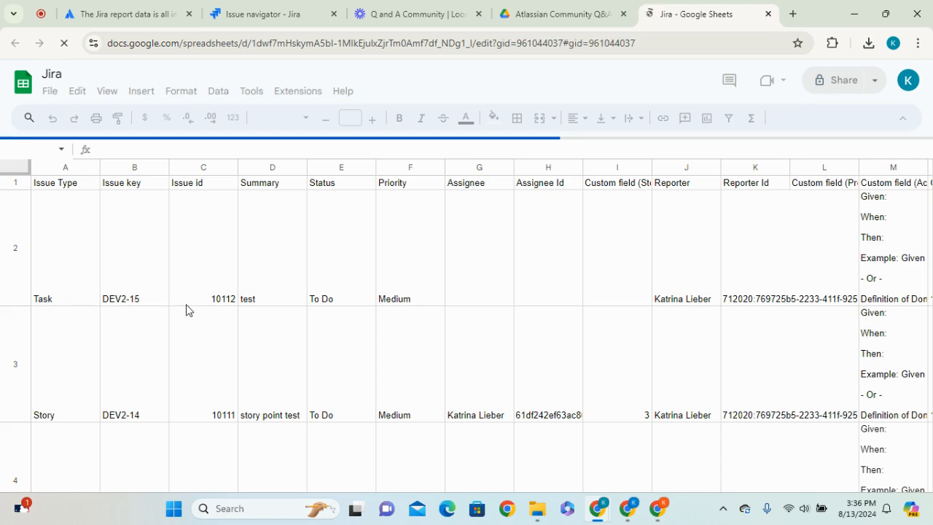
pyautogui.click(146, 220)
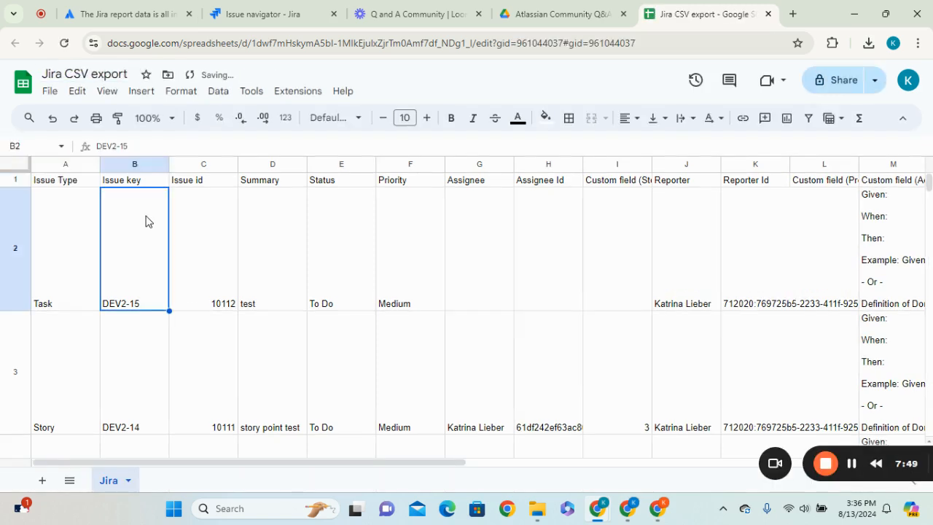
# - Make the header row of the Jira CSV export sheet bold
pyautogui.click(69, 180)
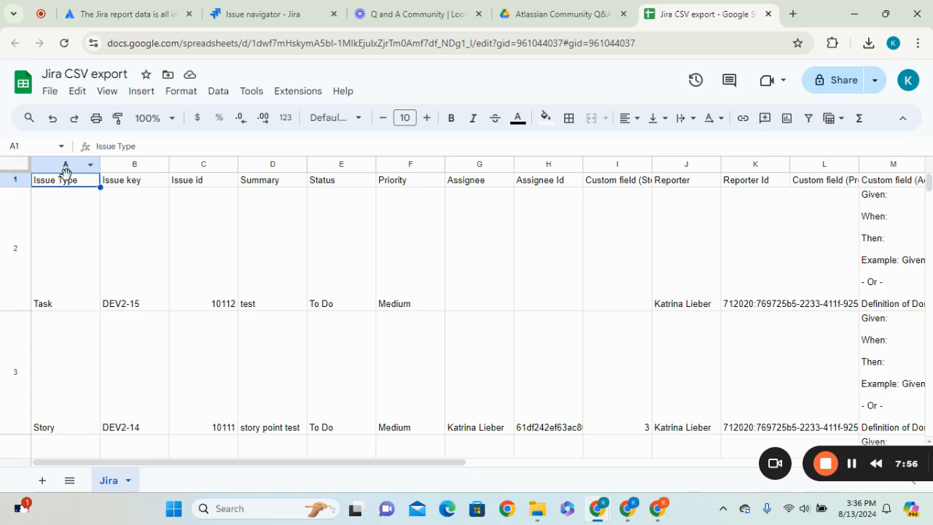
pyautogui.click(132, 183)
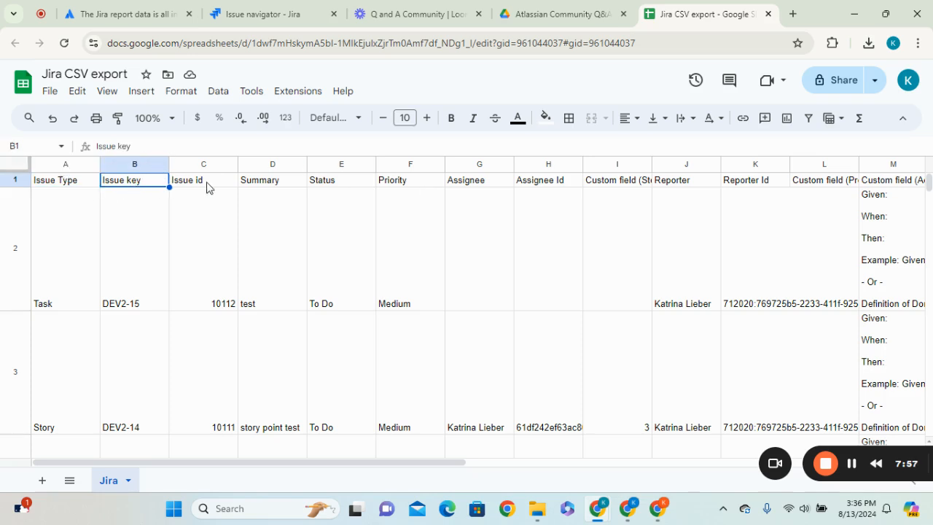
pyautogui.click(11, 178)
pyautogui.hotkey('ctrl', 'b')
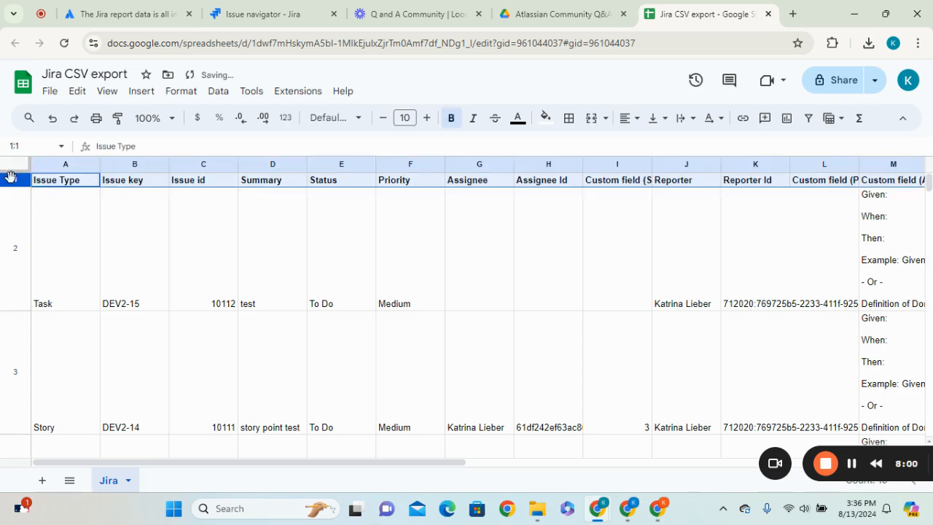
# - Fit the widths of the Story Points, Acceptance Criteria and Product Manager columns to their contents
pyautogui.click(645, 183)
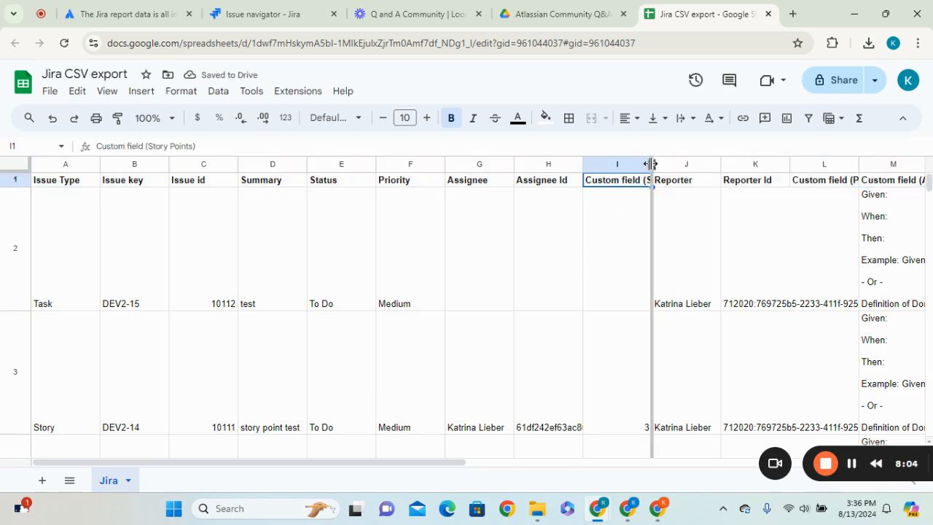
pyautogui.doubleClick(653, 164)
pyautogui.press('Right')
pyautogui.press('Right')
pyautogui.press('Right')
pyautogui.press('Right')
pyautogui.press('Right')
pyautogui.press('Right')
pyautogui.press('Right')
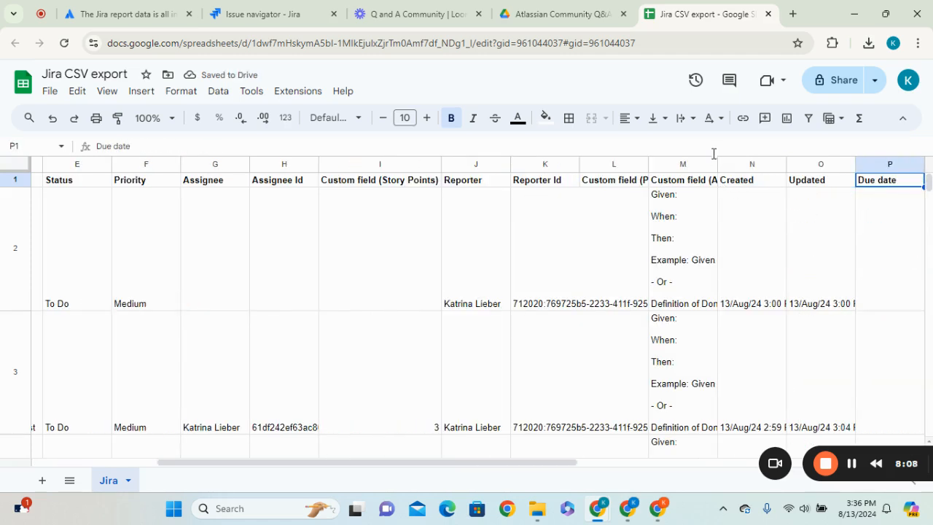
pyautogui.click(712, 162)
pyautogui.doubleClick(715, 162)
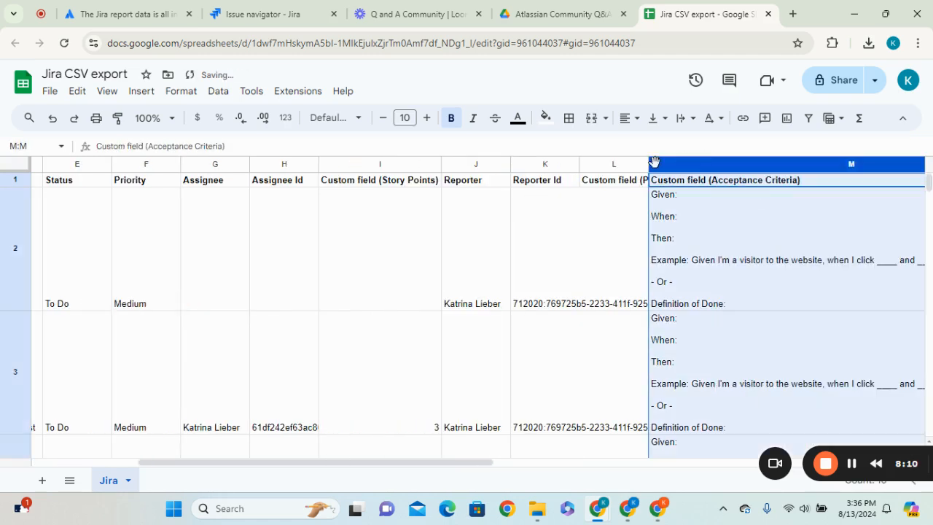
pyautogui.doubleClick(648, 164)
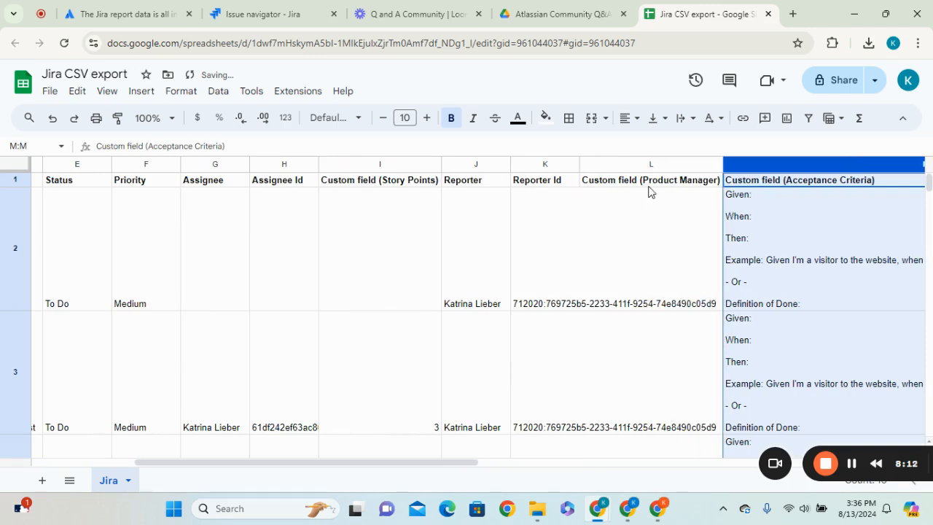
# - Review the column headers through Due date and the Task and Story rows to check how the data is separated
pyautogui.click(651, 185)
pyautogui.press('Right')
pyautogui.press('Right')
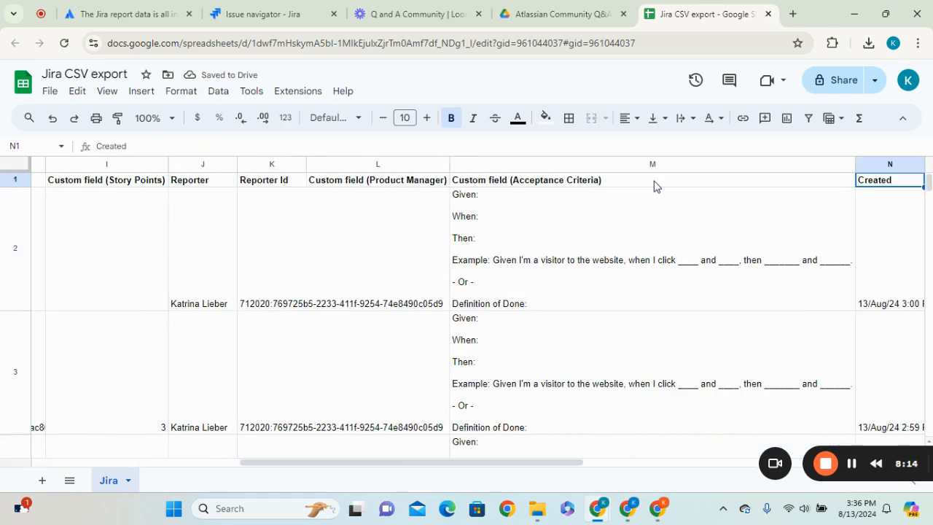
pyautogui.press('Right')
pyautogui.press('Right')
pyautogui.press('Right')
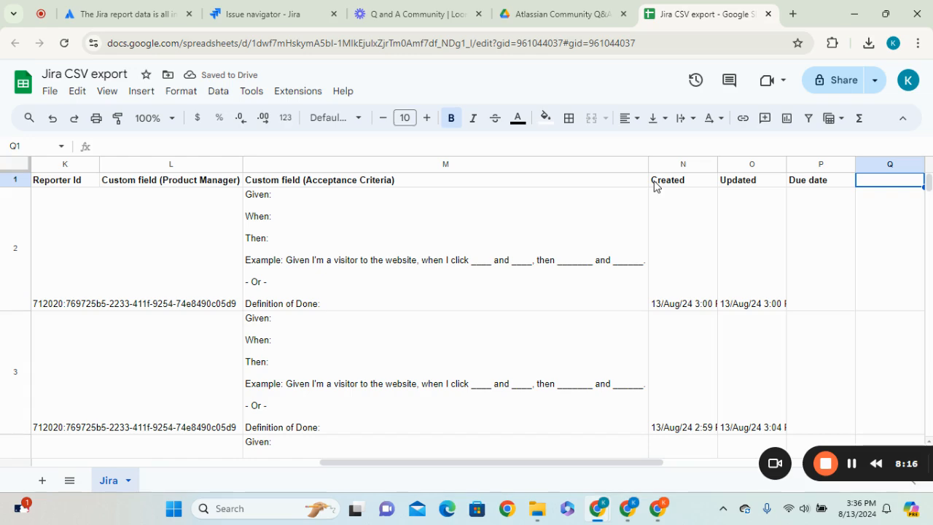
pyautogui.press('Left')
pyautogui.press('Left')
pyautogui.press('Left')
pyautogui.press('Left')
pyautogui.press('Home')
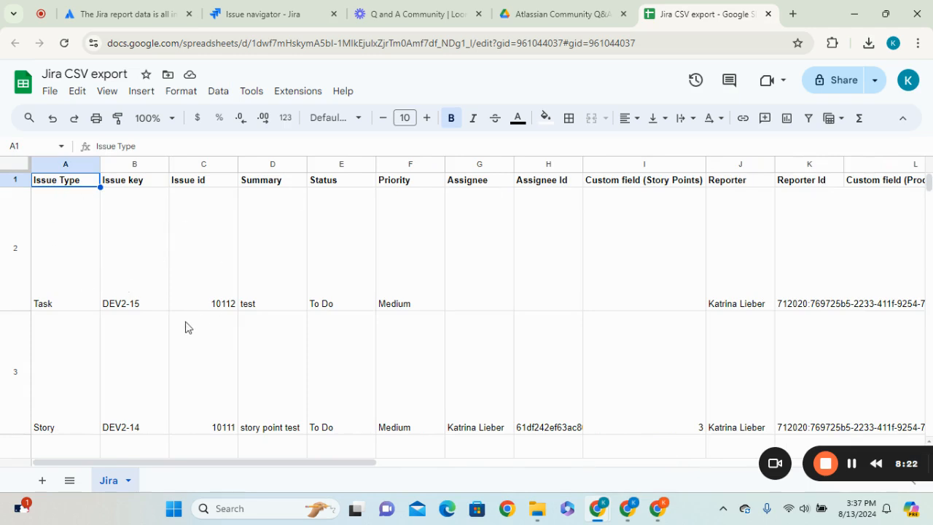
pyautogui.moveTo(62, 217); pyautogui.dragTo(60, 430)
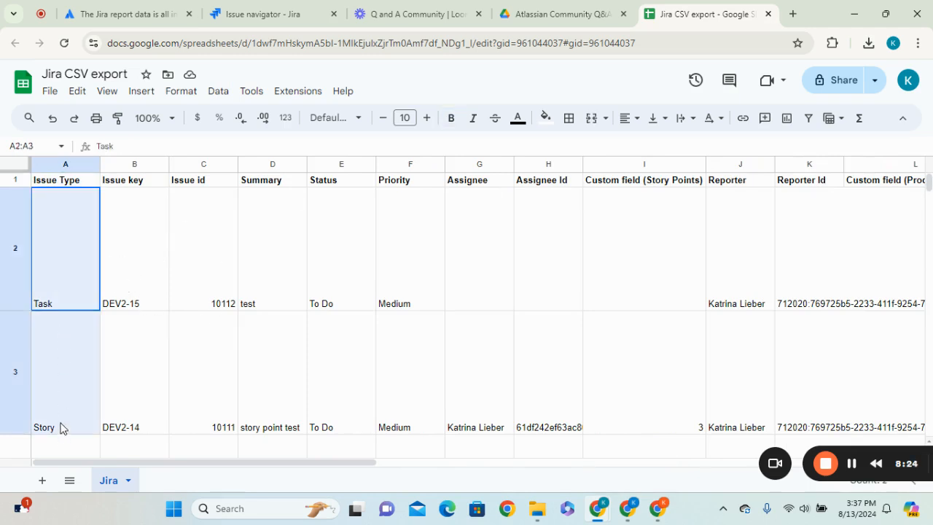
pyautogui.click(208, 343)
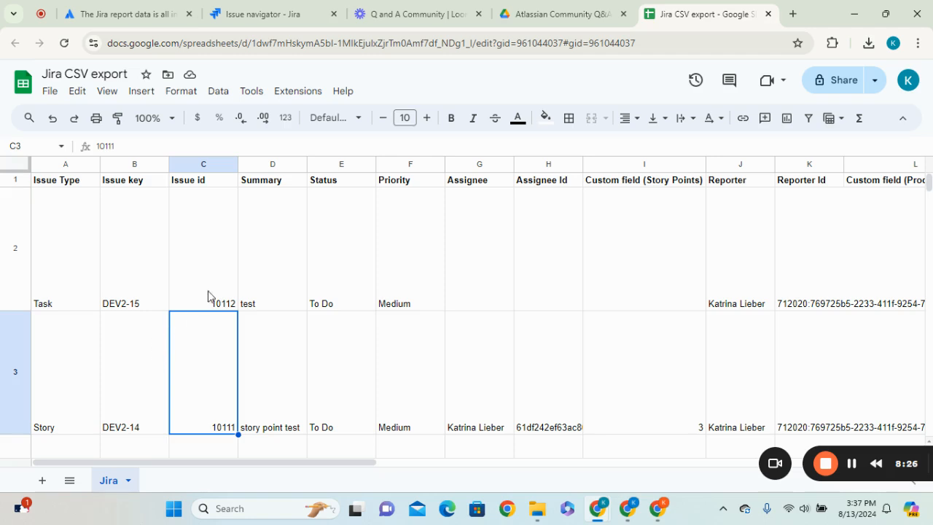
pyautogui.click(450, 250)
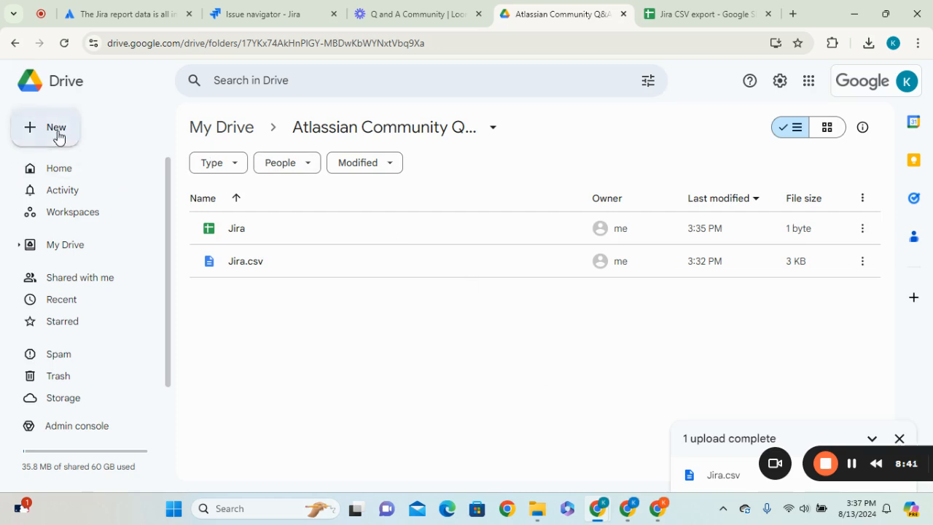
# - Upload the Jira (1) file from Downloads to the Atlassian Community Q&A folder in Google Drive, keeping both files
pyautogui.click(61, 137)
pyautogui.click(335, 309)
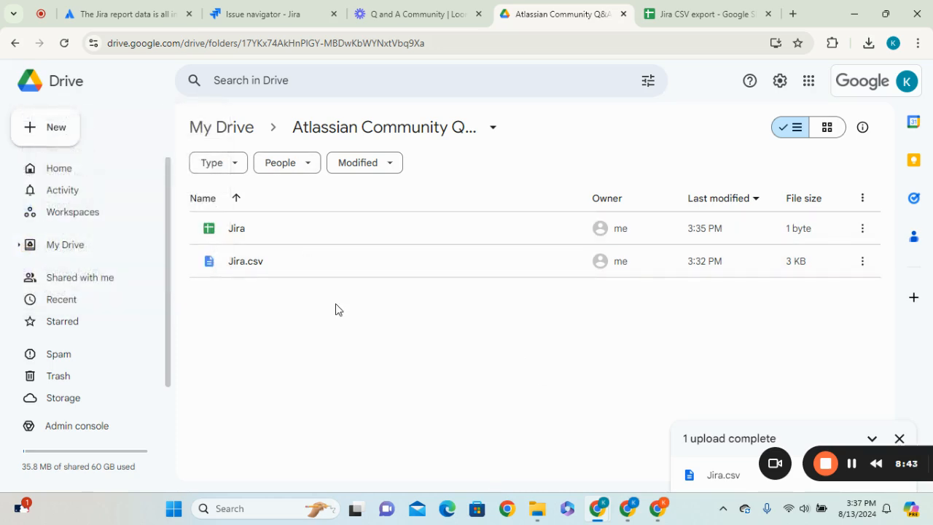
pyautogui.rightClick(335, 309)
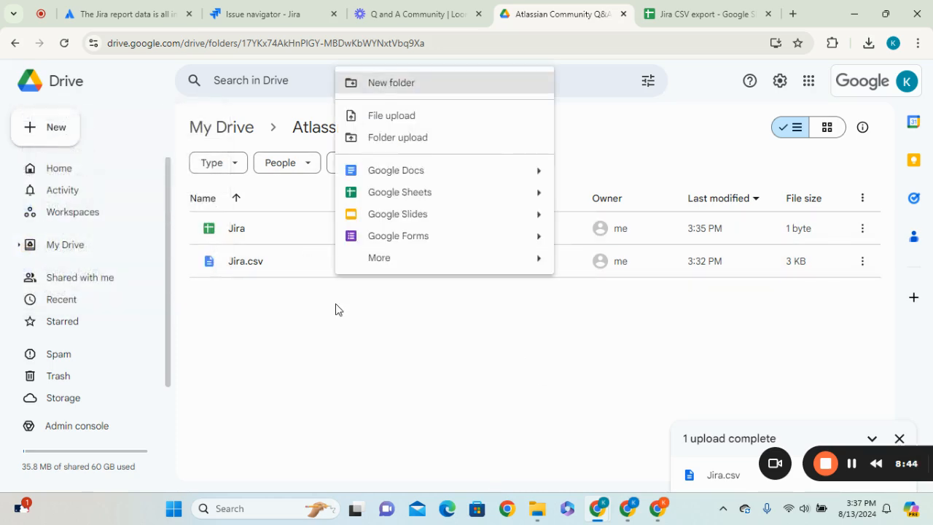
pyautogui.click(412, 123)
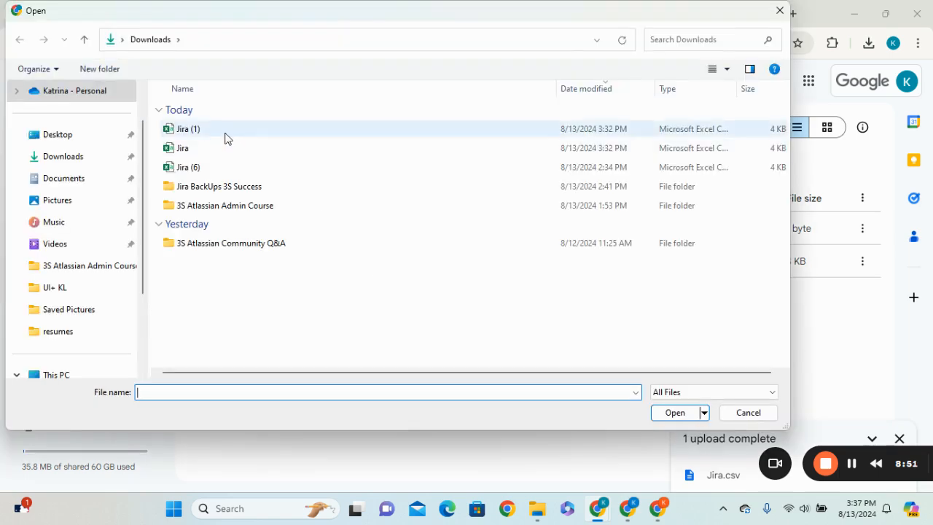
pyautogui.click(227, 132)
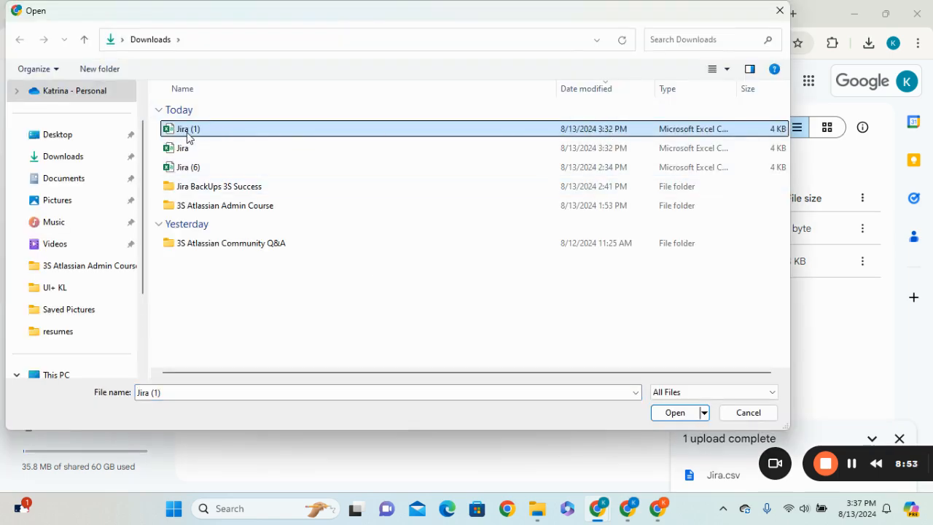
pyautogui.click(675, 413)
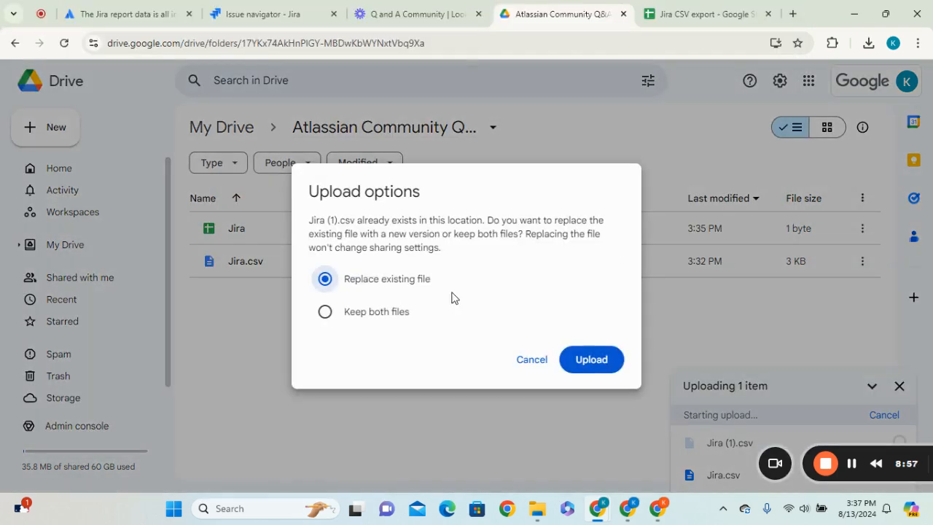
pyautogui.click(380, 315)
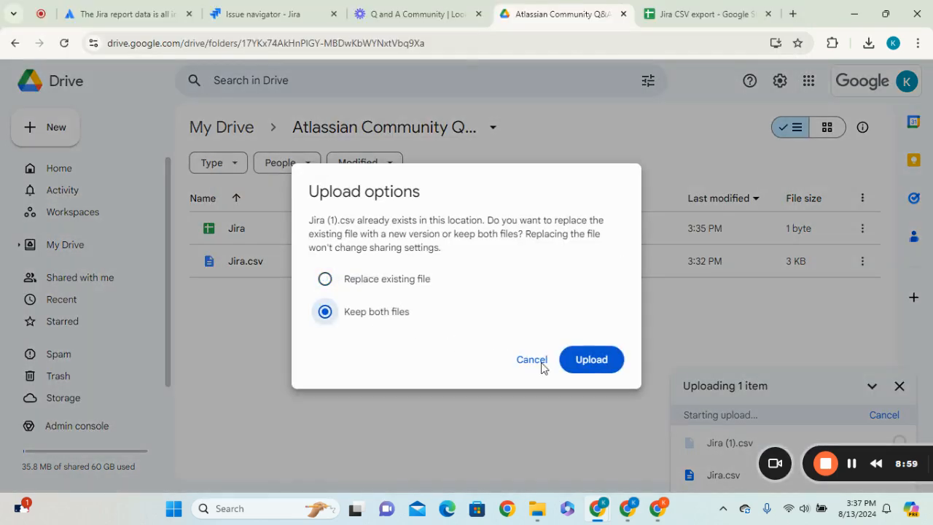
pyautogui.click(591, 359)
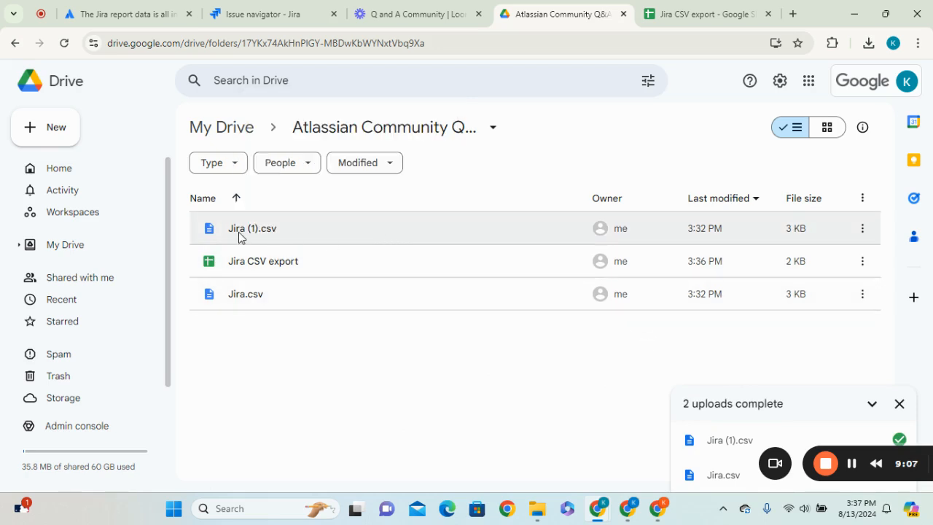
# - Open Jira (1).csv with Google Sheets and make its header row bold
pyautogui.rightClick(240, 235)
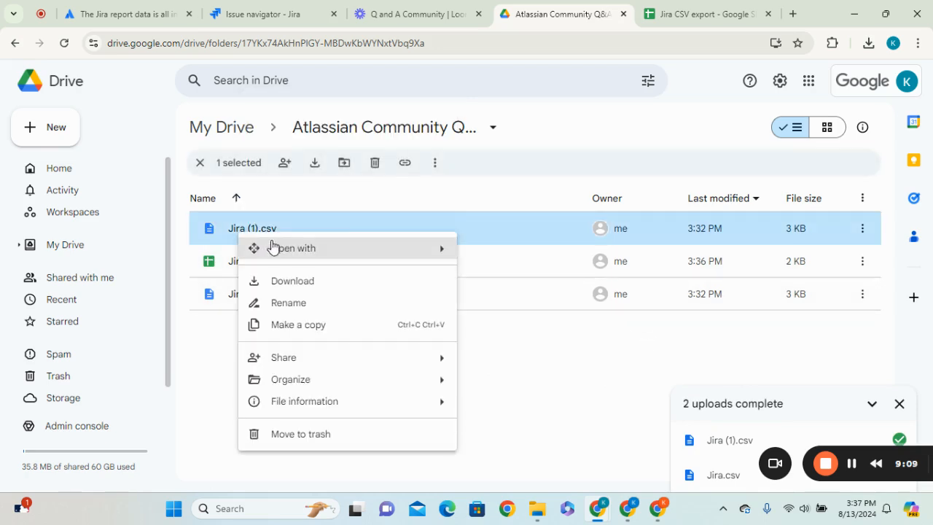
pyautogui.moveTo(427, 255)
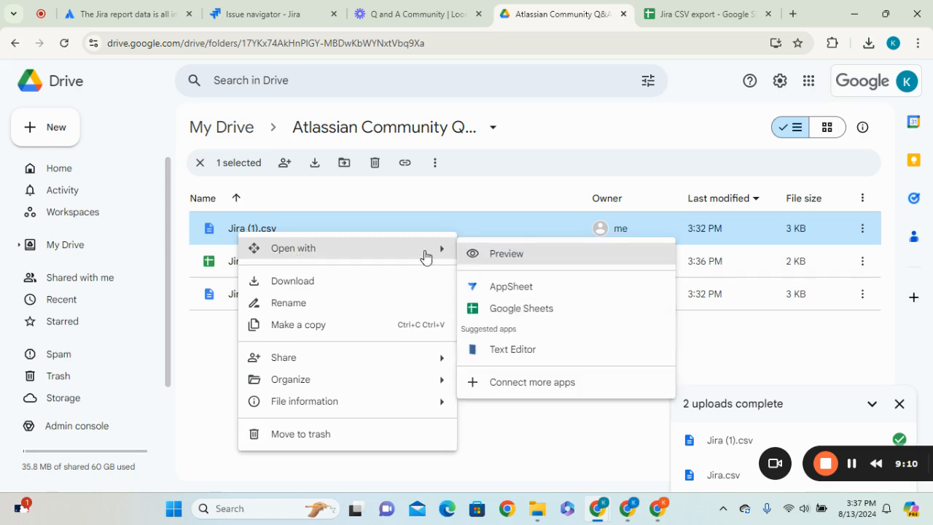
pyautogui.click(583, 319)
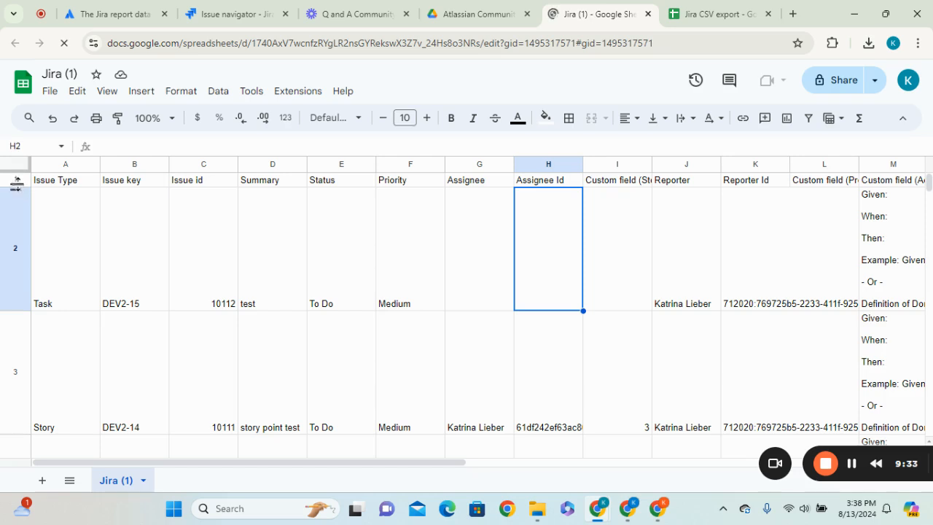
pyautogui.click(18, 179)
pyautogui.hotkey('ctrl', 'b')
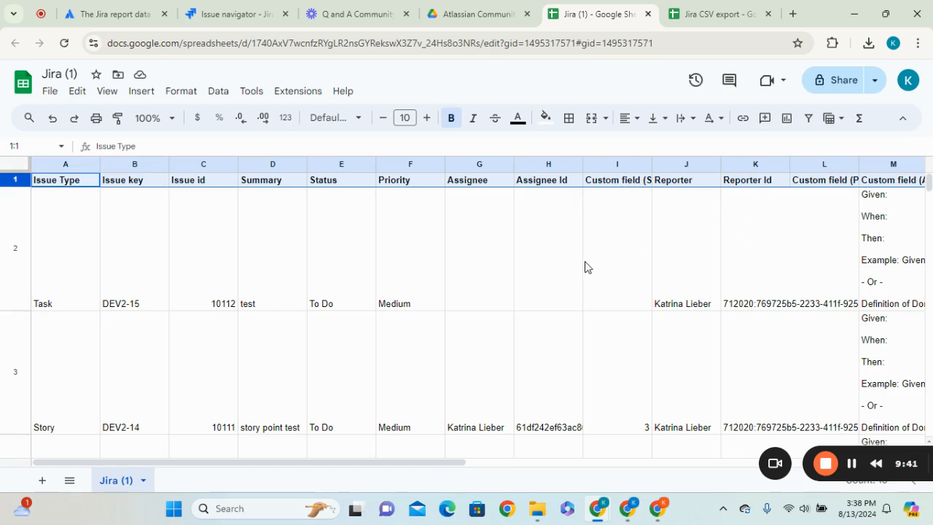
# - Return to the Atlassian Community question about Jira report data in one column and review the post
pyautogui.click(104, 11)
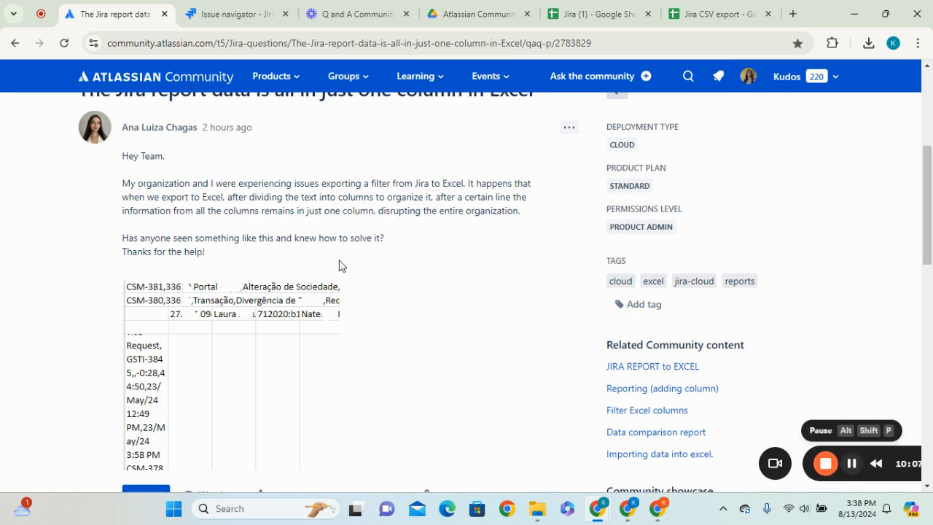
pyautogui.scroll(-1, 784, 391)
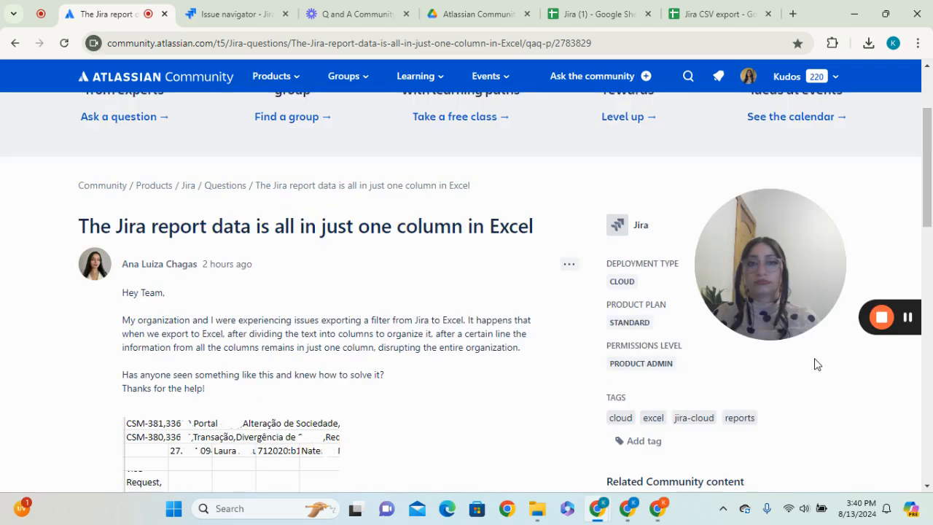